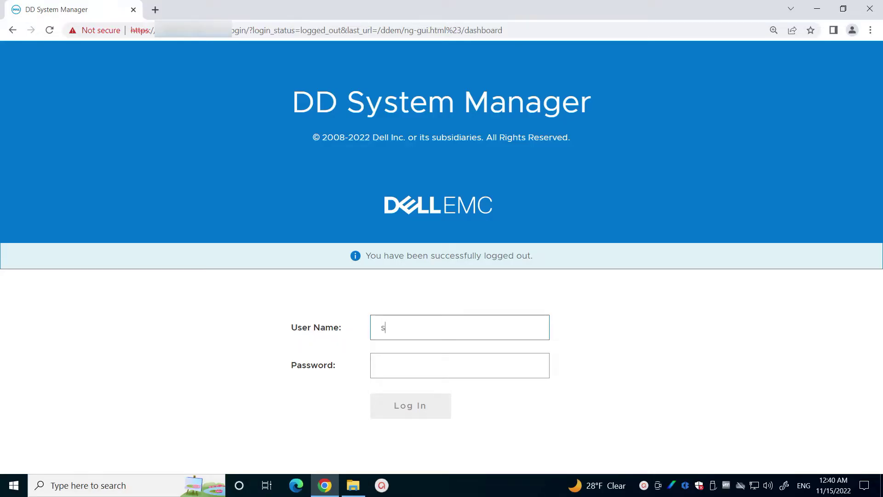
type("ysadmin")
Enter the user name and password and log in to DD System Manager.
key("Tab")
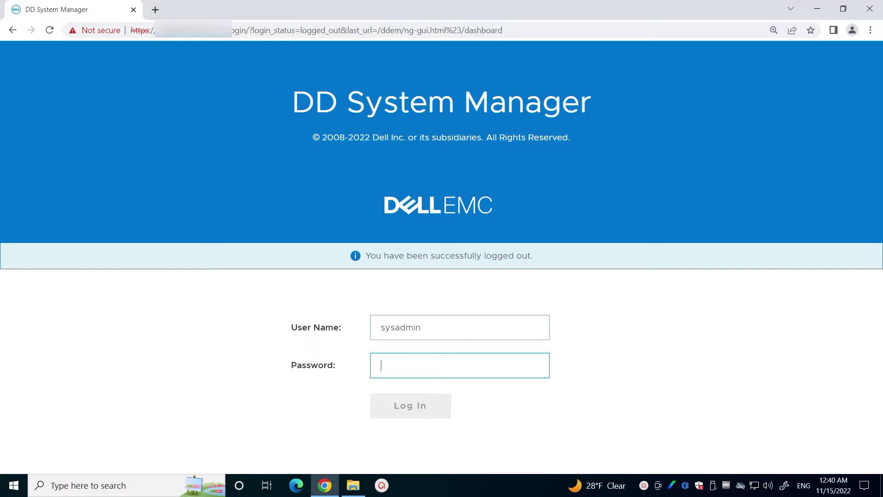
type("*********")
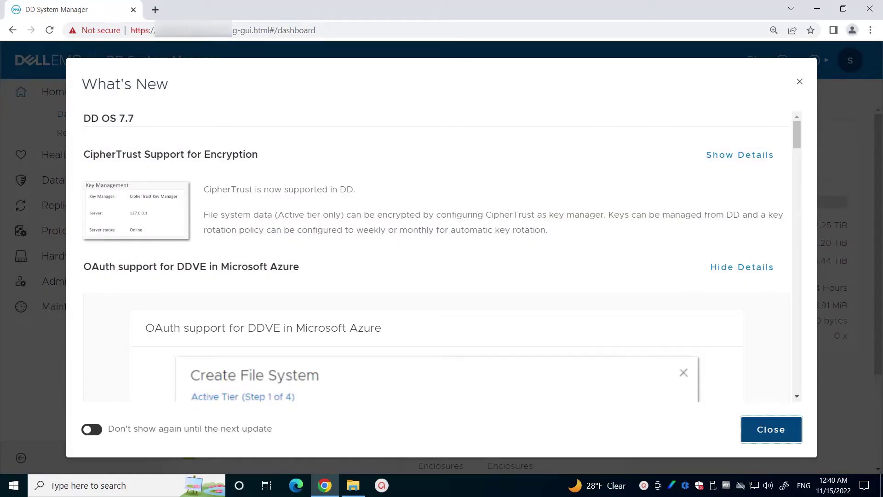
Close the What's New notes and go to Maintenance > Support.
left_click(771, 429)
left_click(71, 307)
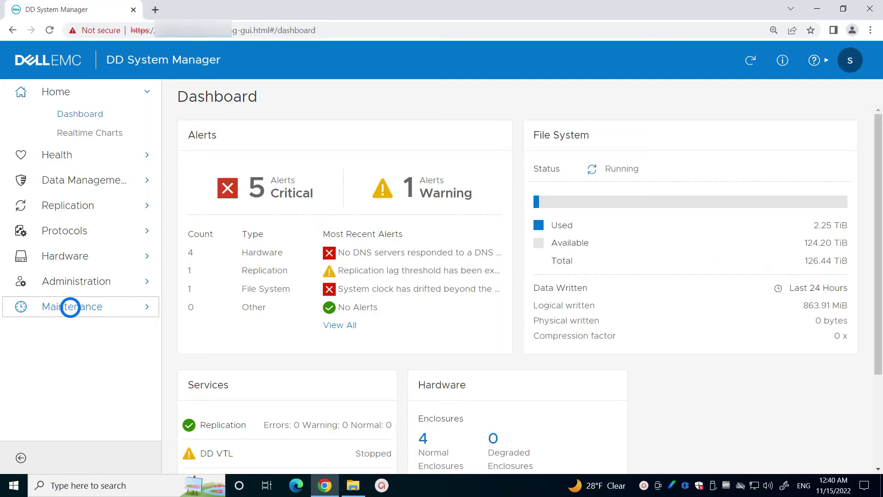
left_click(76, 347)
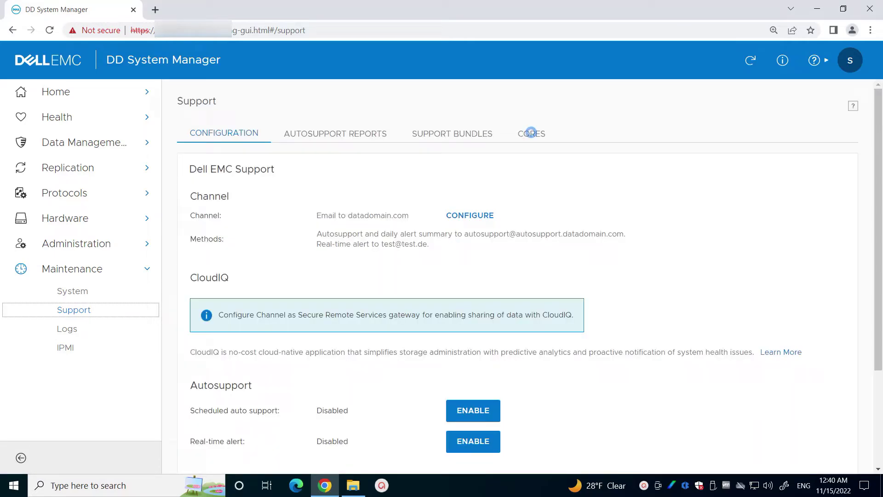
On the Cores tab, sort by Created On newest first and select the 1151 MiB ddfs.core.22591 file.
left_click(531, 132)
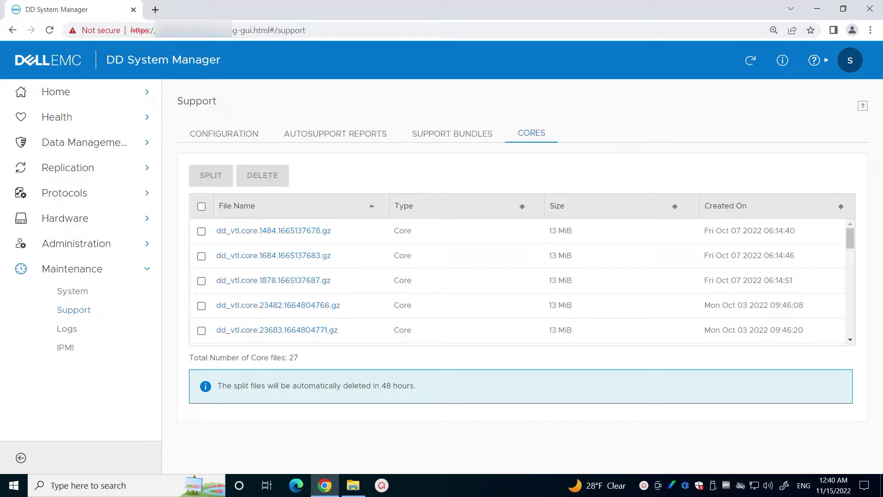
left_click(723, 204)
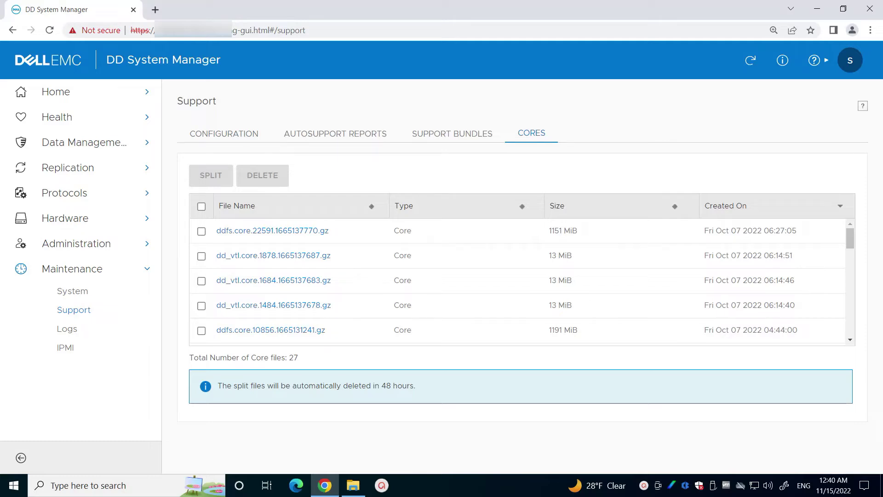
left_click(200, 230)
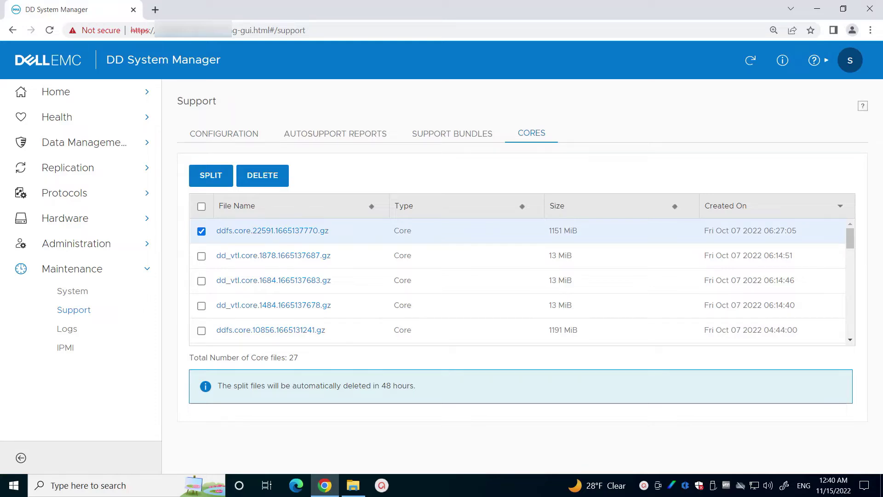
Split the selected ddfs core into 500 MiB chunks and close the completion status.
left_click(218, 175)
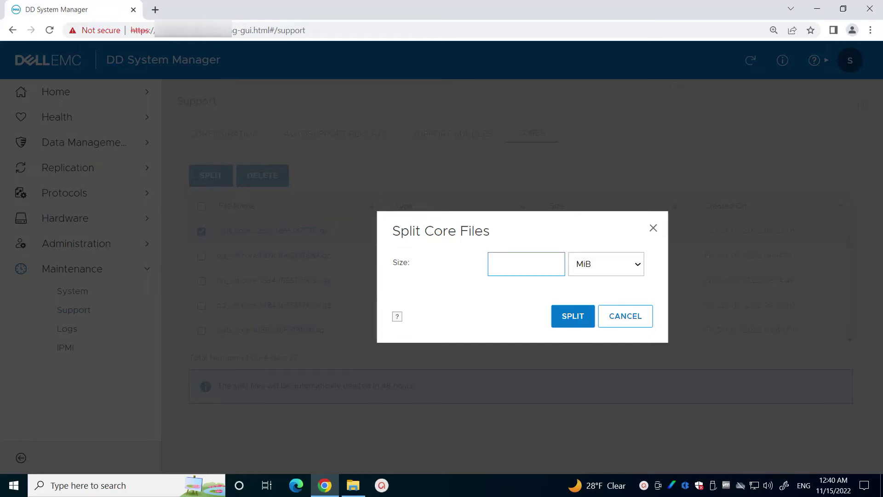
type("500")
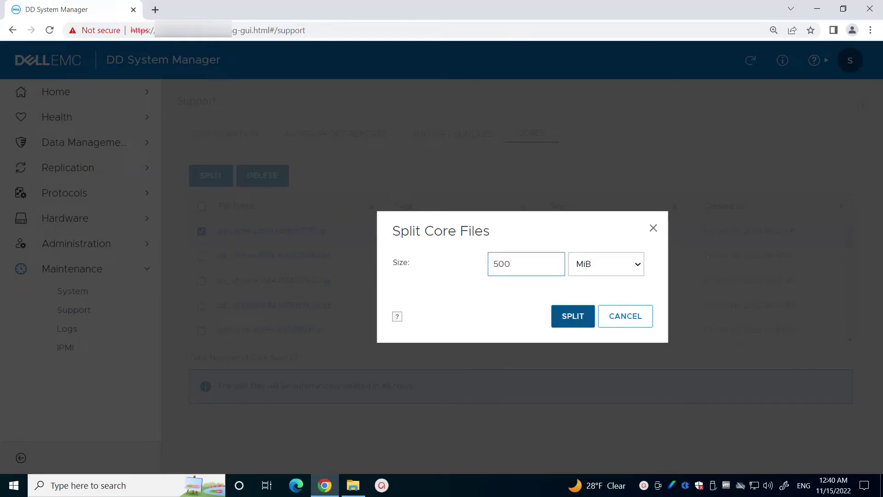
left_click(573, 316)
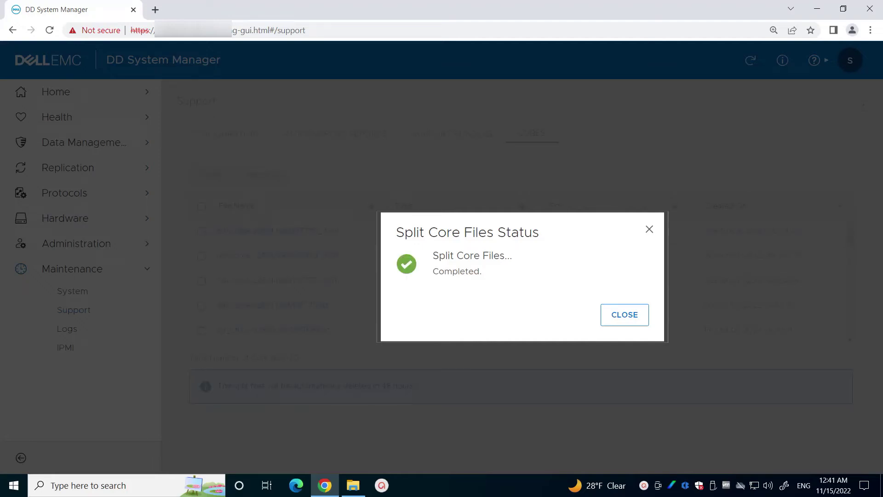
left_click(625, 315)
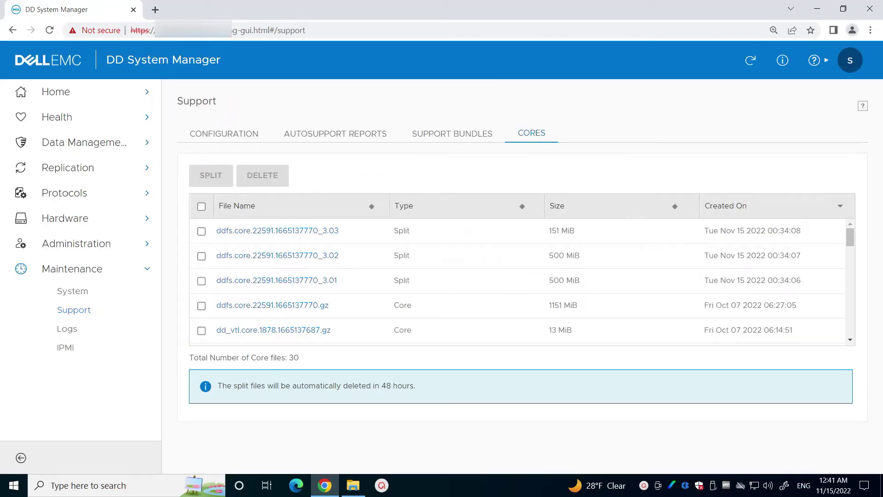
Select the three split chunks and start downloading the _3.01 chunk.
left_click(202, 281)
left_click(201, 255)
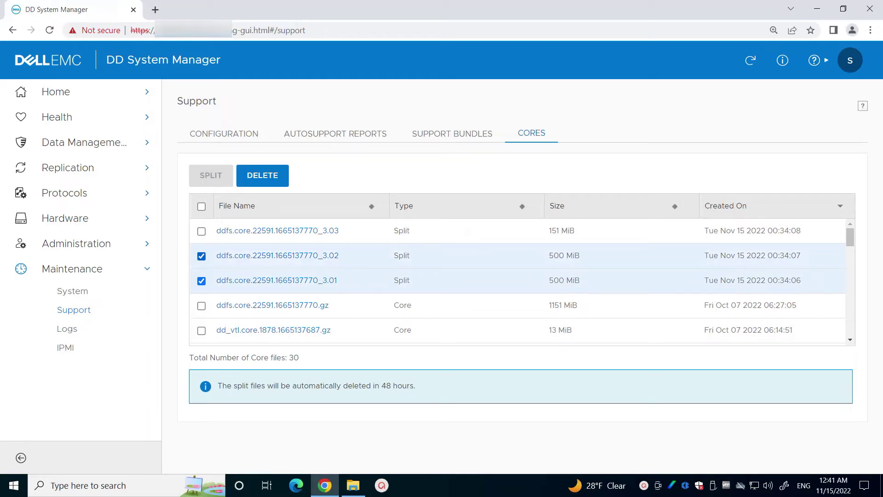
left_click(202, 230)
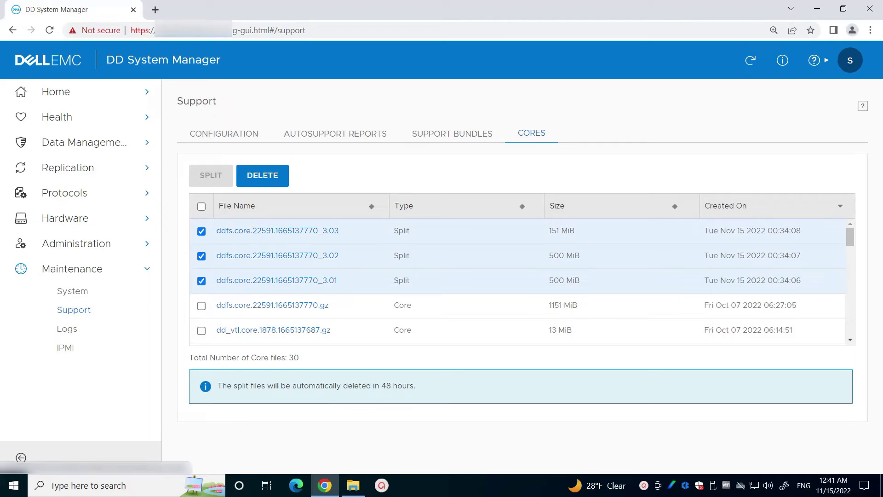
left_click(202, 230)
left_click(202, 255)
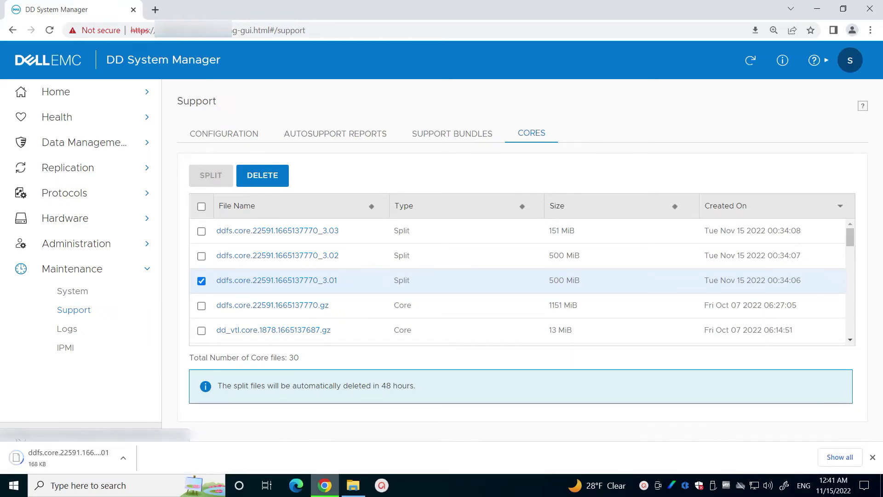
Download the _3.02 and _3.03 split chunks as well.
left_click(201, 256)
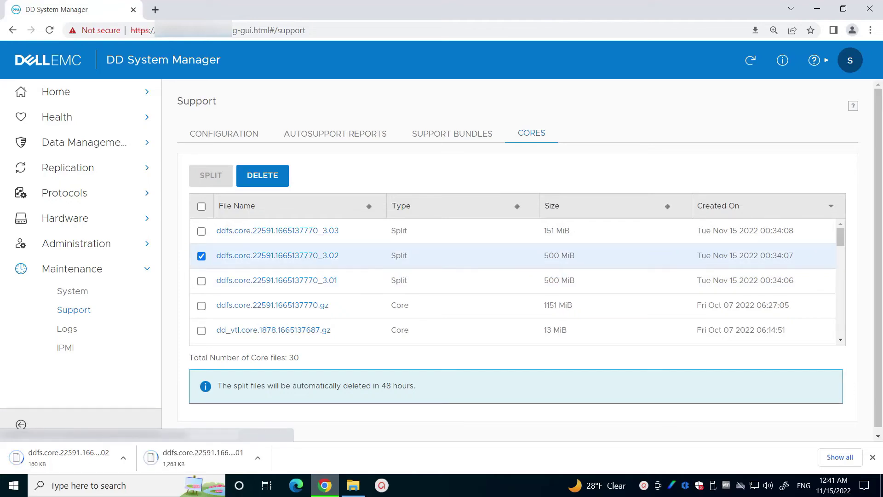
left_click(202, 230)
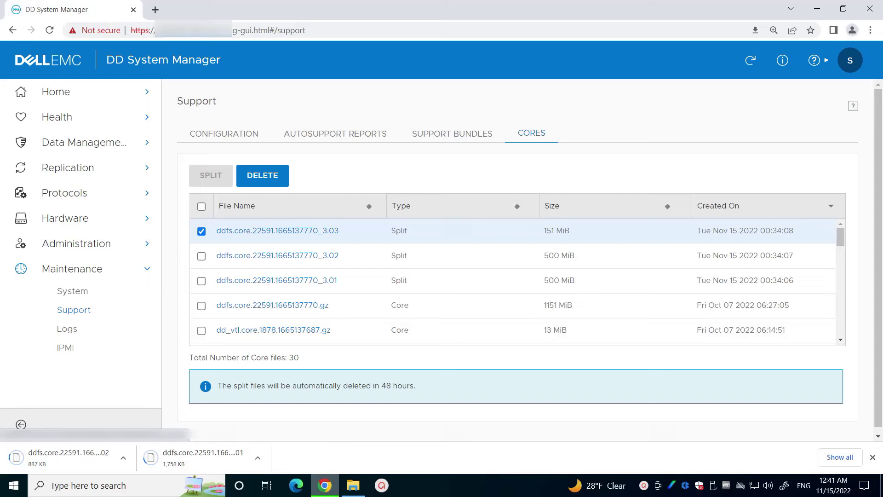